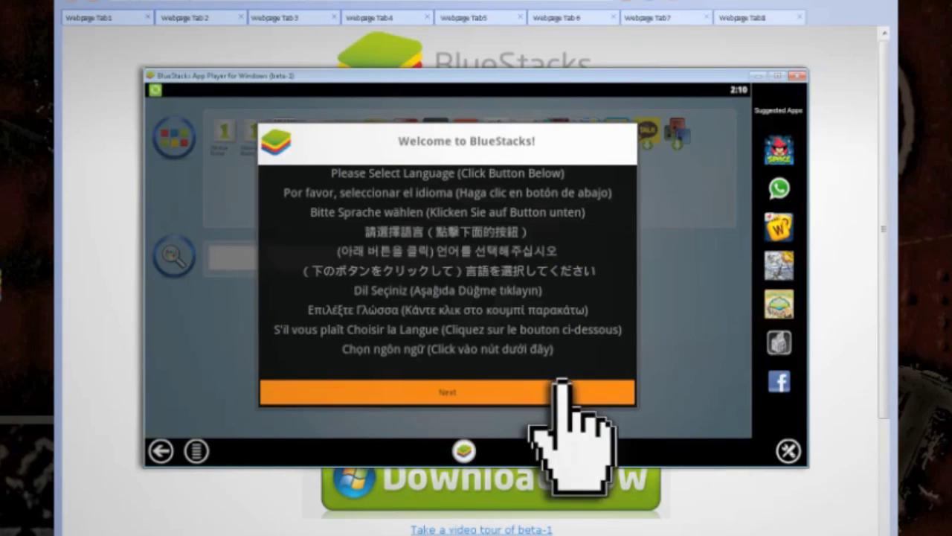
Step: Complete first-run setup in English (United States) and sync Angry Birds from the phone
left_click(560, 391)
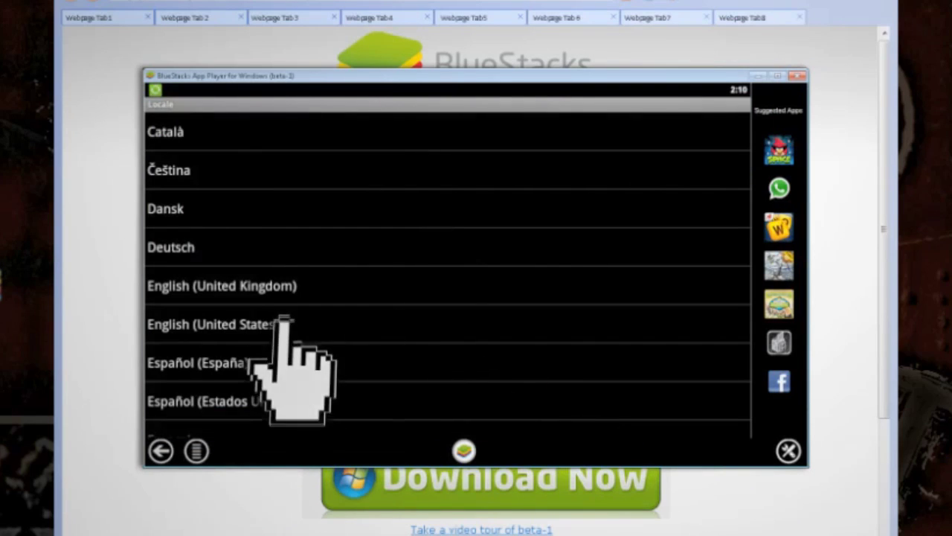
left_click(283, 316)
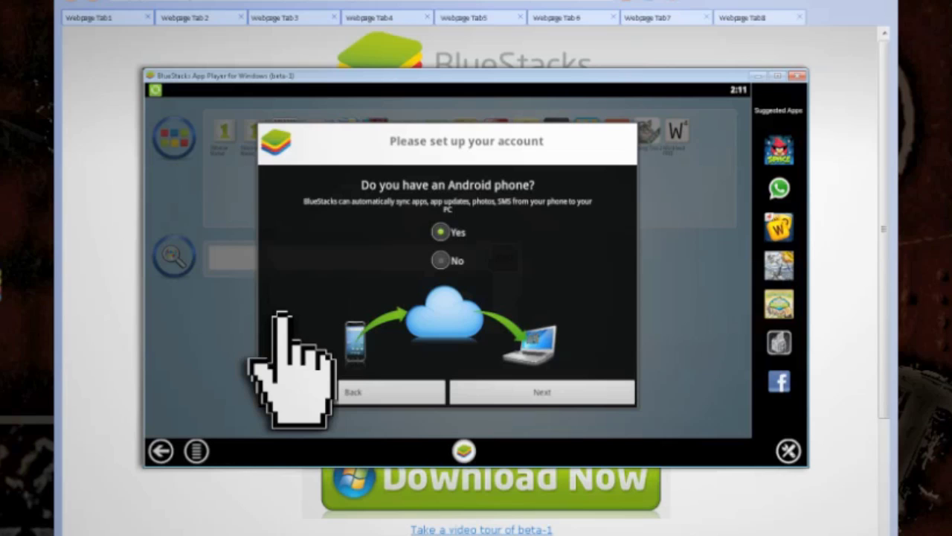
left_click(547, 391)
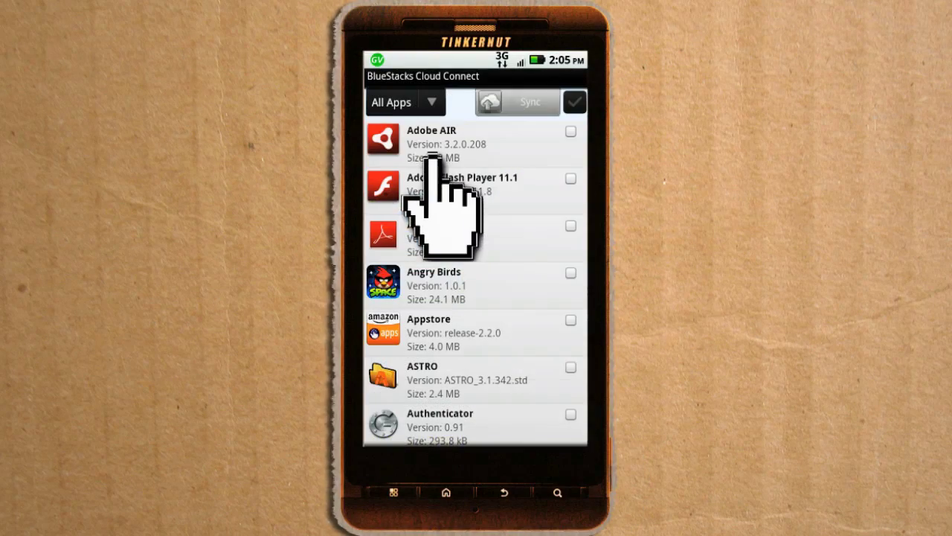
left_click(571, 273)
left_click(521, 102)
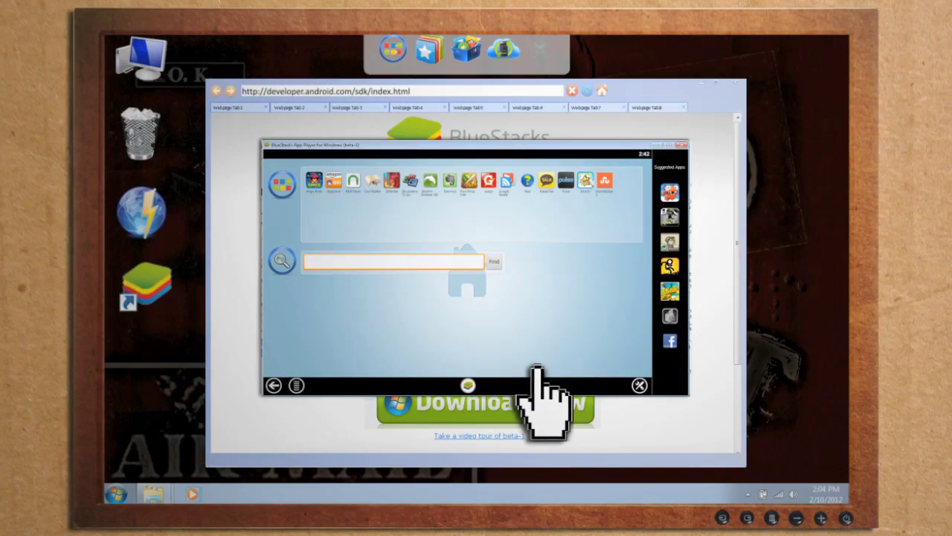
Step: Search 'temple', install and play Temple Run, then return to the BlueStacks home screen
type("temple")
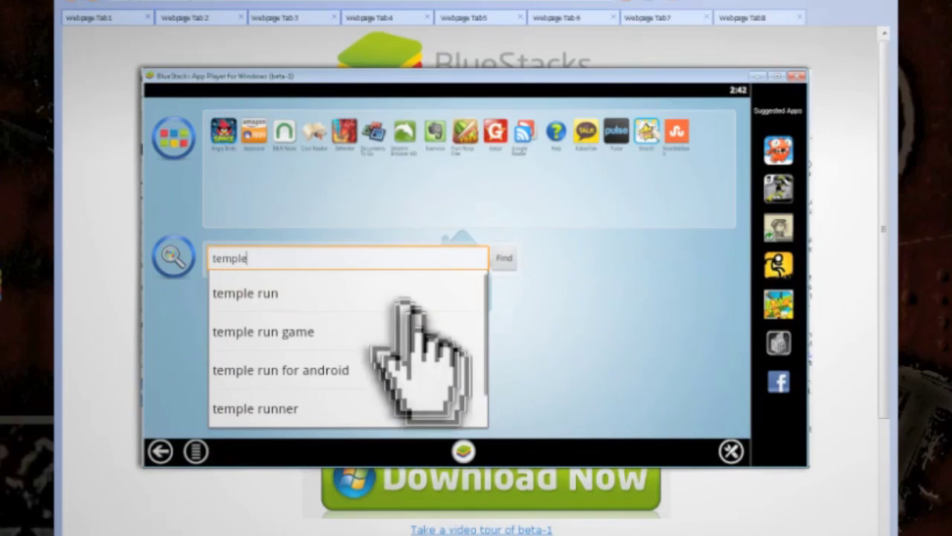
left_click(404, 301)
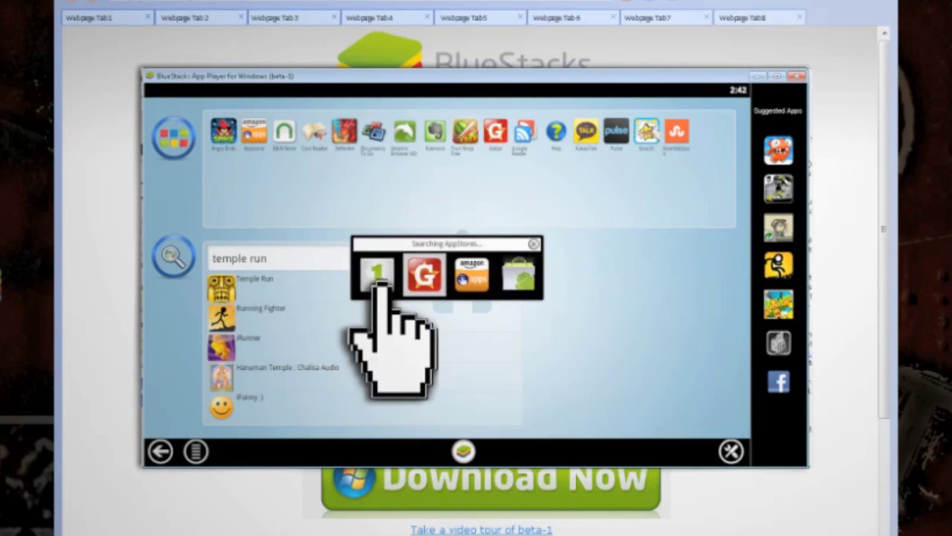
left_click(378, 279)
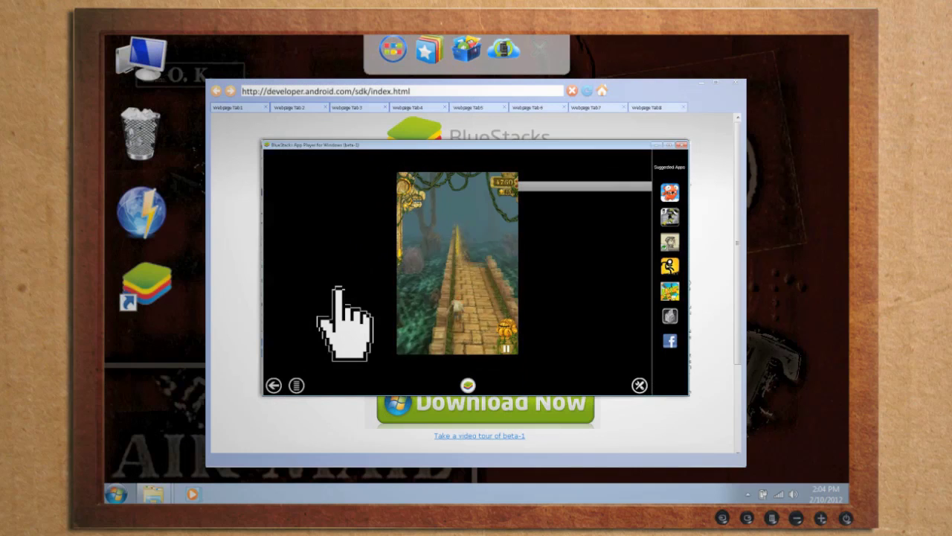
left_click(464, 430)
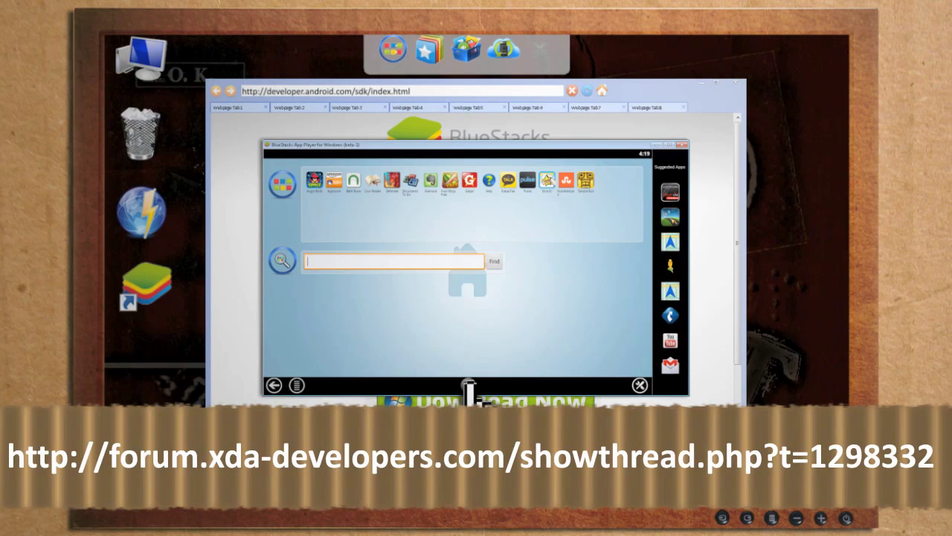
Step: Download the One.zip attachment from the XDA Market post and install it with HD-ApkHandler
left_click(240, 289)
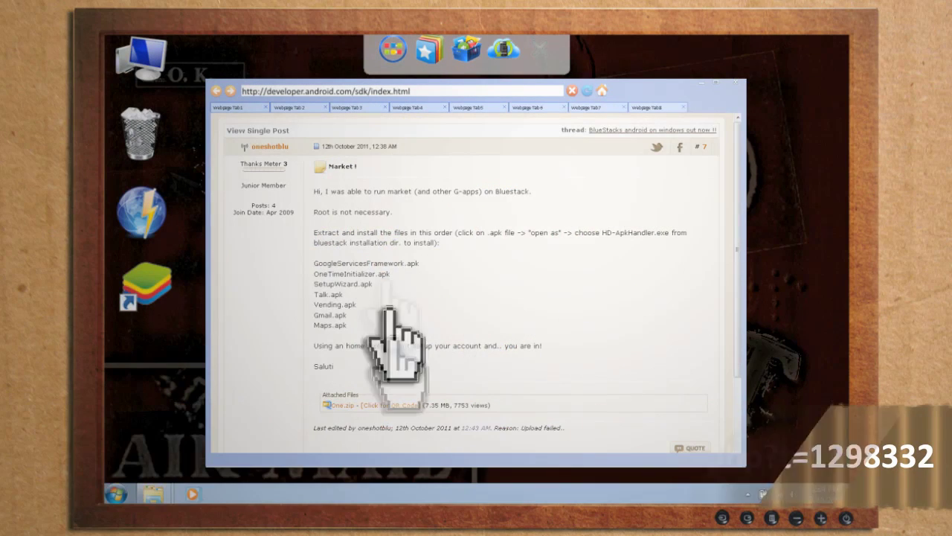
left_click(400, 404)
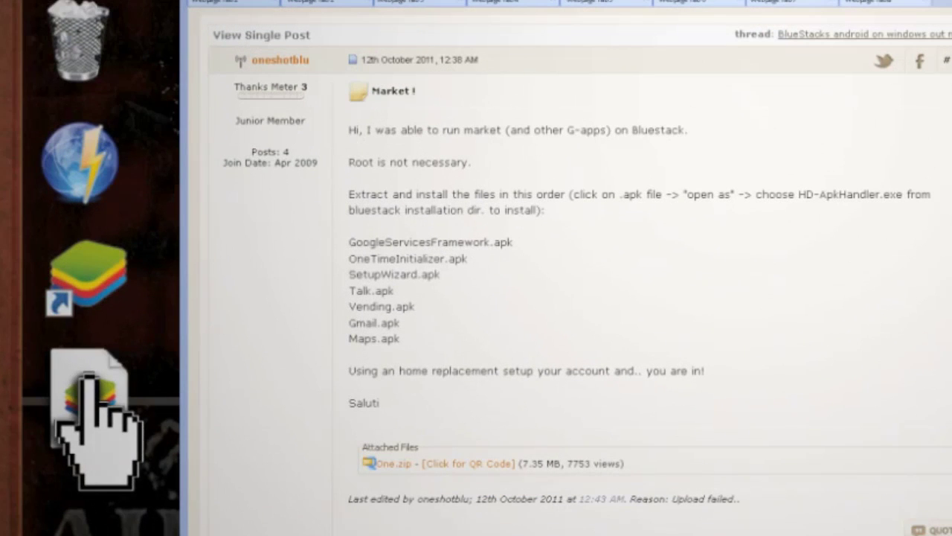
right_click(148, 361)
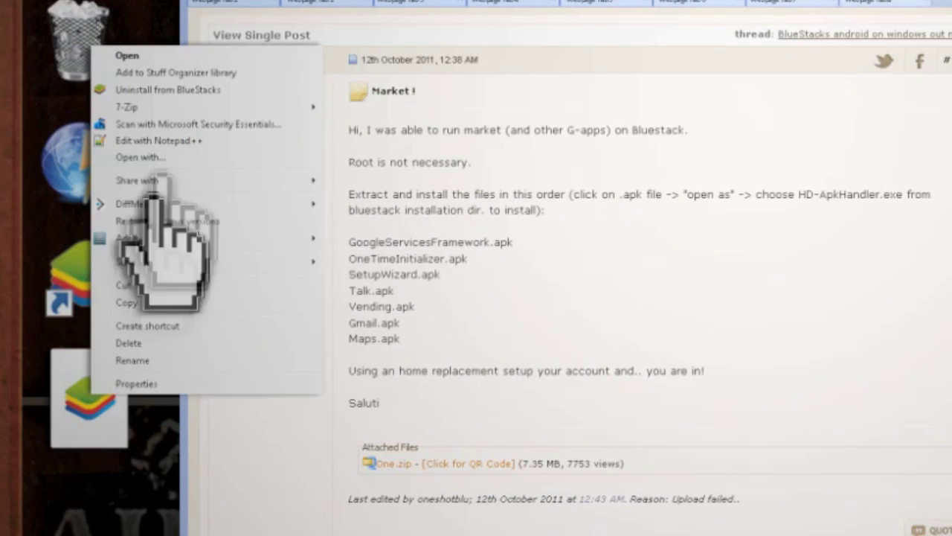
left_click(141, 157)
left_click(686, 372)
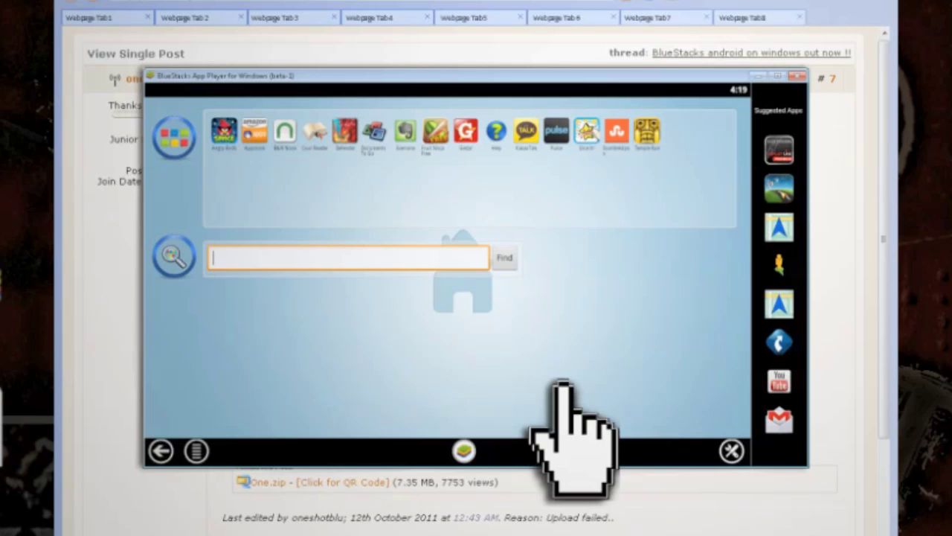
Step: Install ADW.Launcher via 'adw launcher' search, make it the home screen, and open Android Settings
type("adw launcher")
left_click(344, 278)
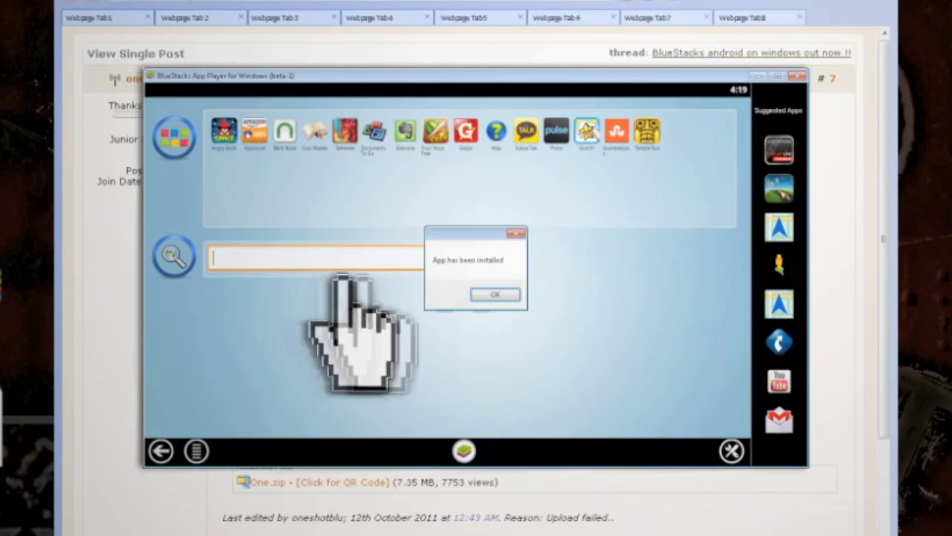
left_click(495, 294)
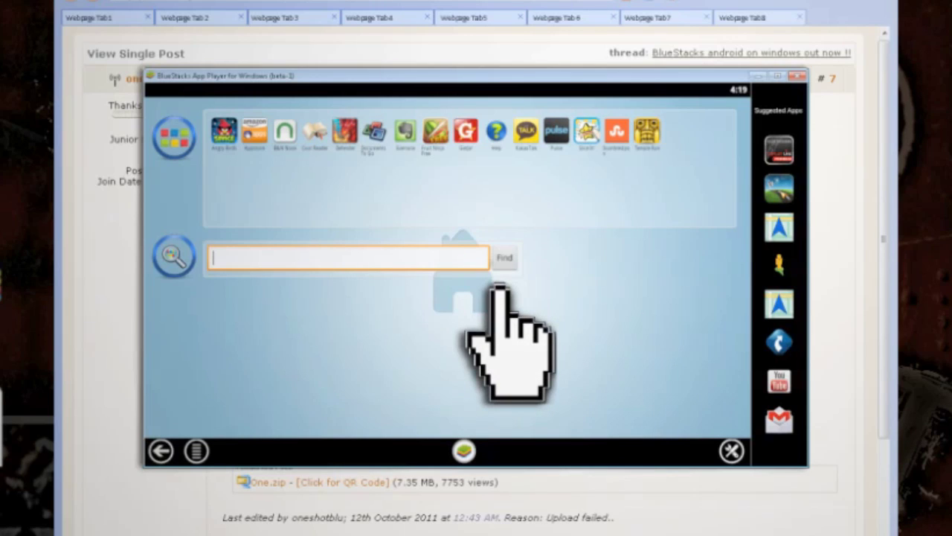
left_click(463, 450)
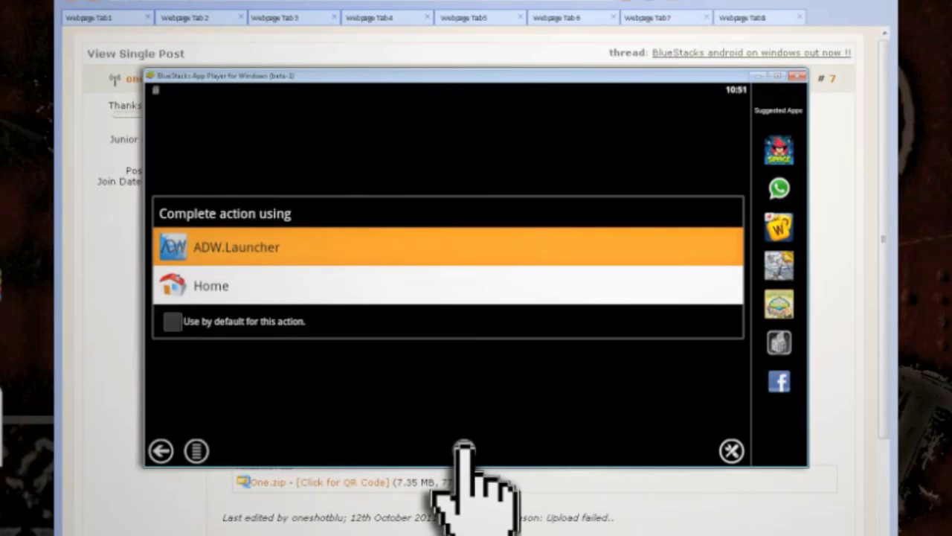
left_click(331, 242)
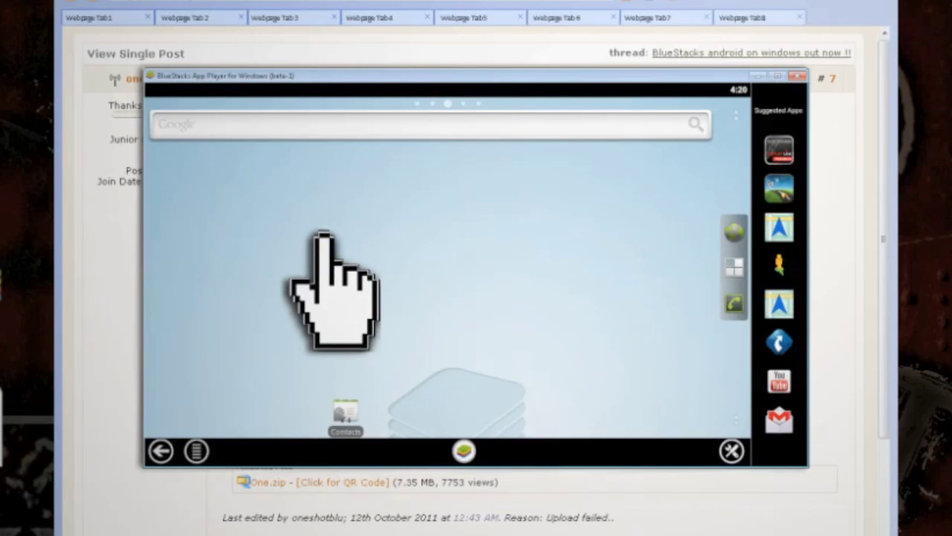
left_click(196, 450)
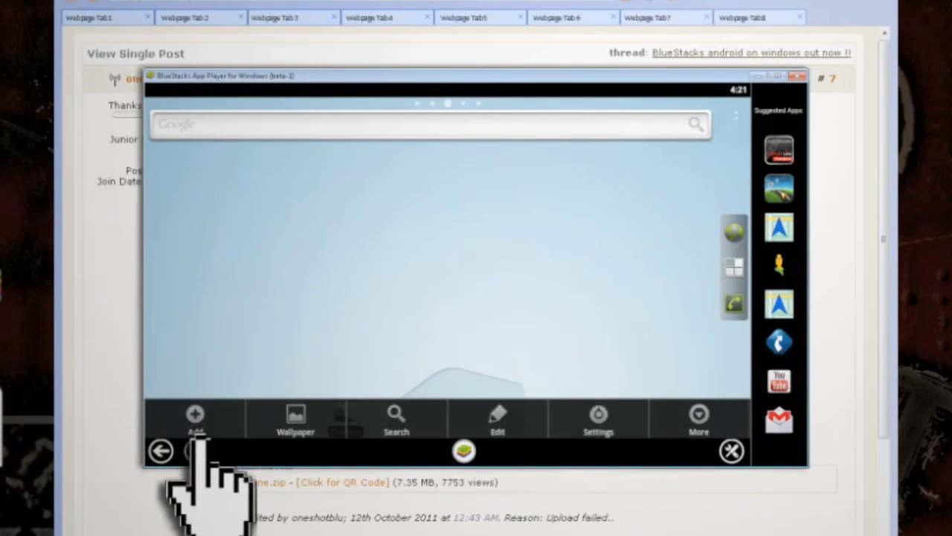
left_click(601, 417)
Step: Go from Accounts & sync back to Settings and view Storage, showing 1.73GB free internal space
left_click(224, 208)
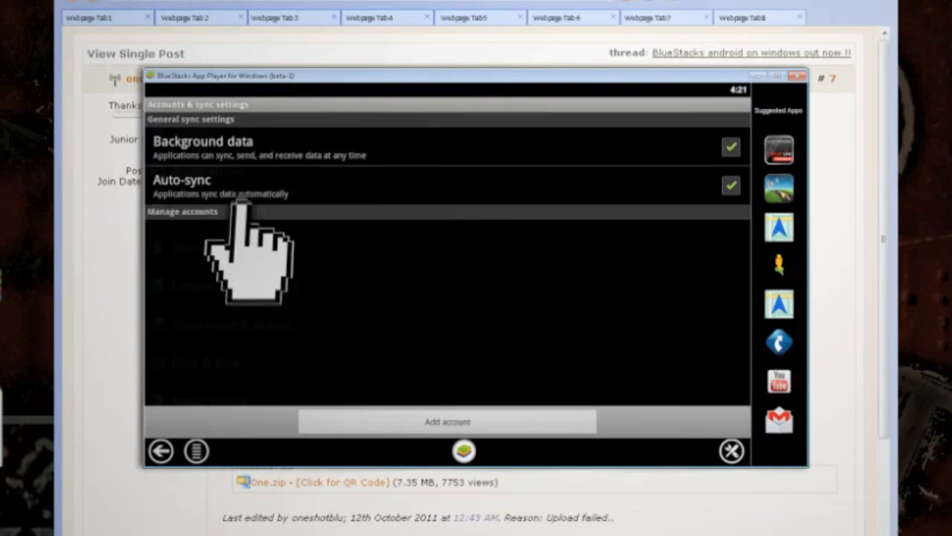
left_click(161, 449)
left_click(214, 244)
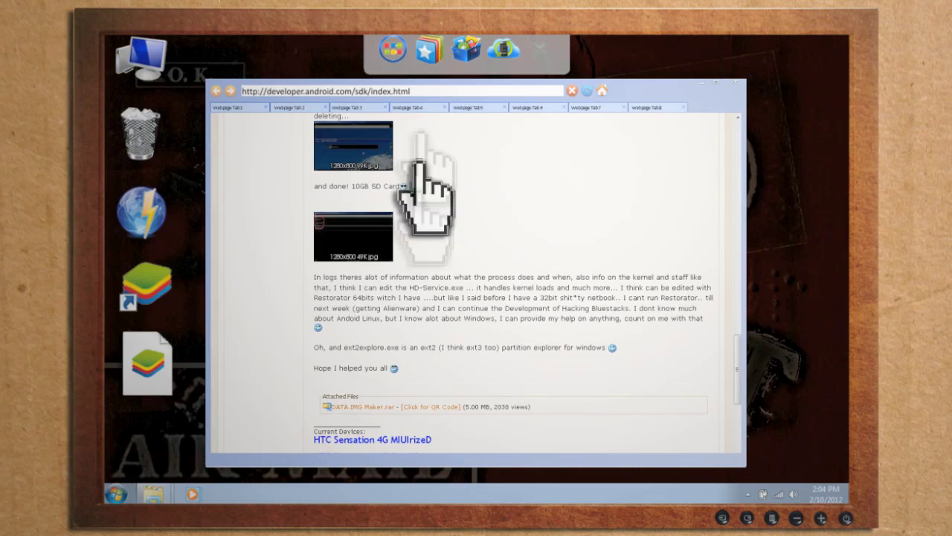
Step: Rename SDCard.fs to SDCard.fs.bak in BlueStacks\Android and launch Resize SD.bat
left_click(404, 406)
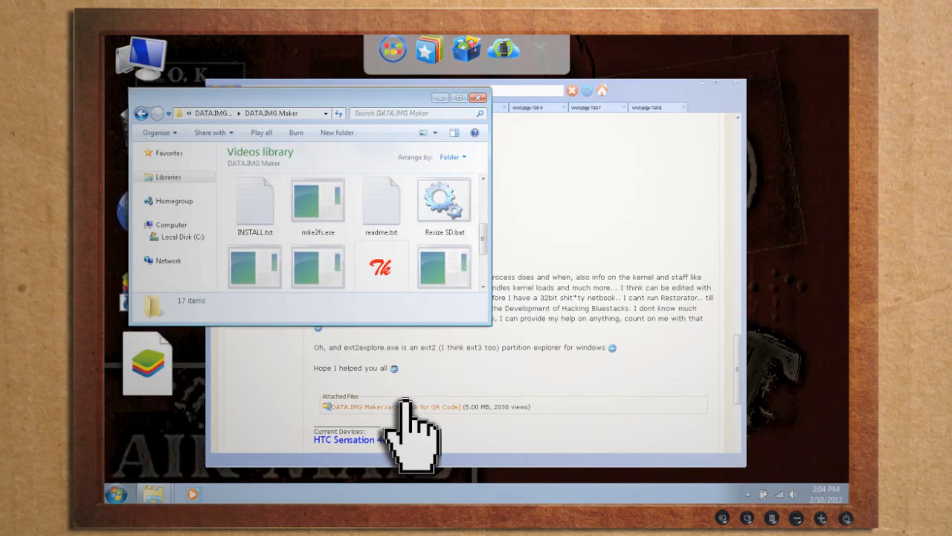
left_click(541, 47)
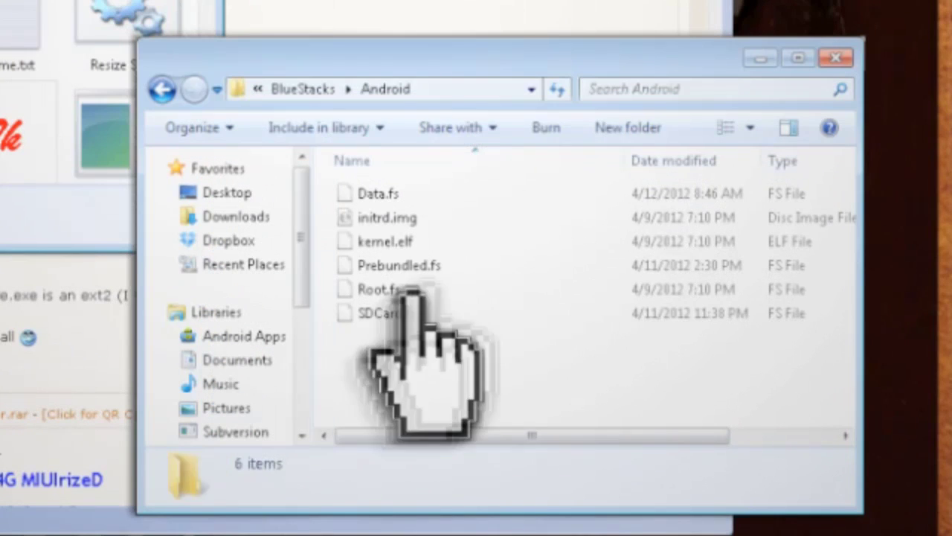
left_click(573, 355)
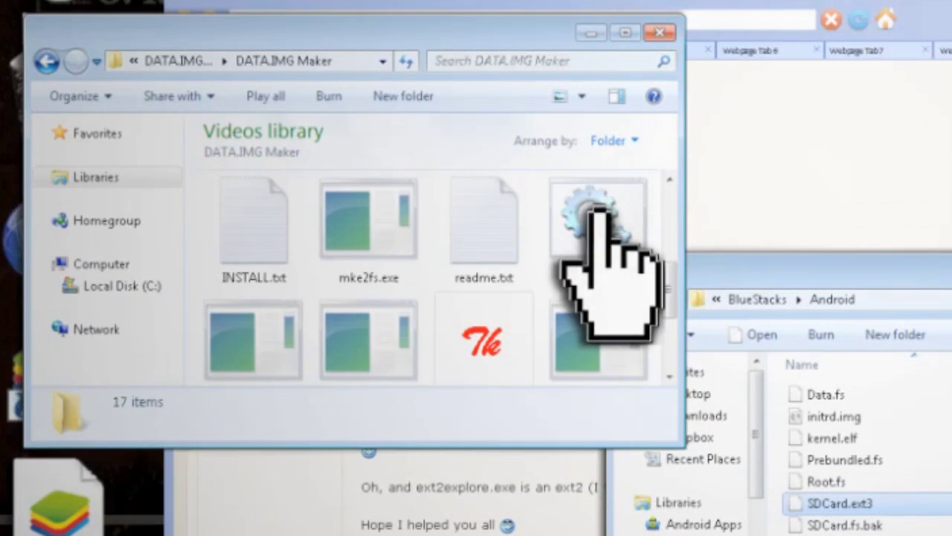
double_click(581, 216)
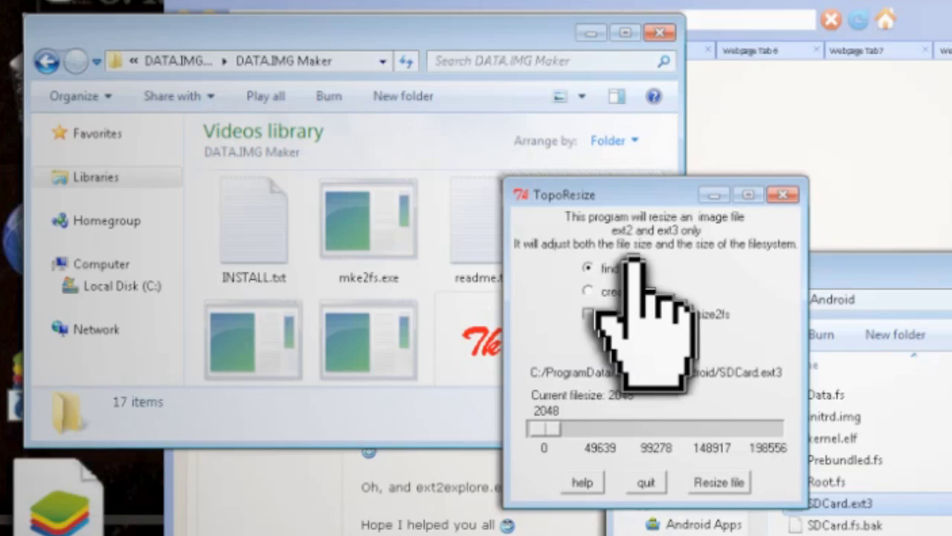
Step: Resize SDCard.ext3 from 2048 to 10112 with 'resize file only no resize2fs' enabled
left_click(644, 313)
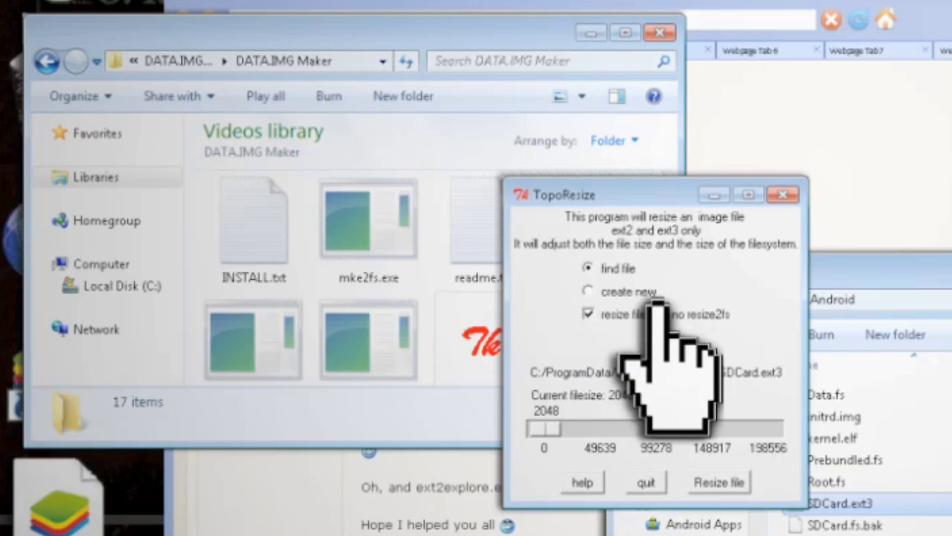
left_click_drag(544, 428, 555, 429)
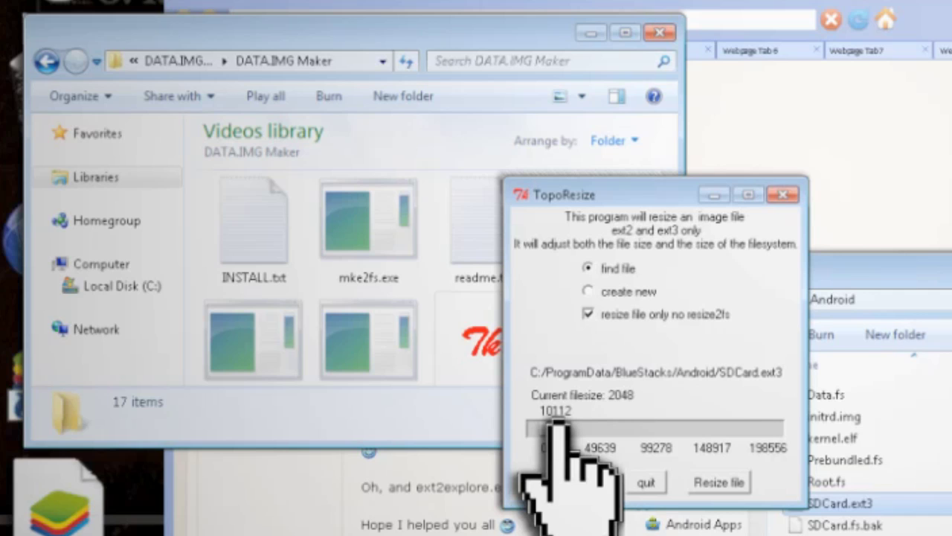
left_click(723, 482)
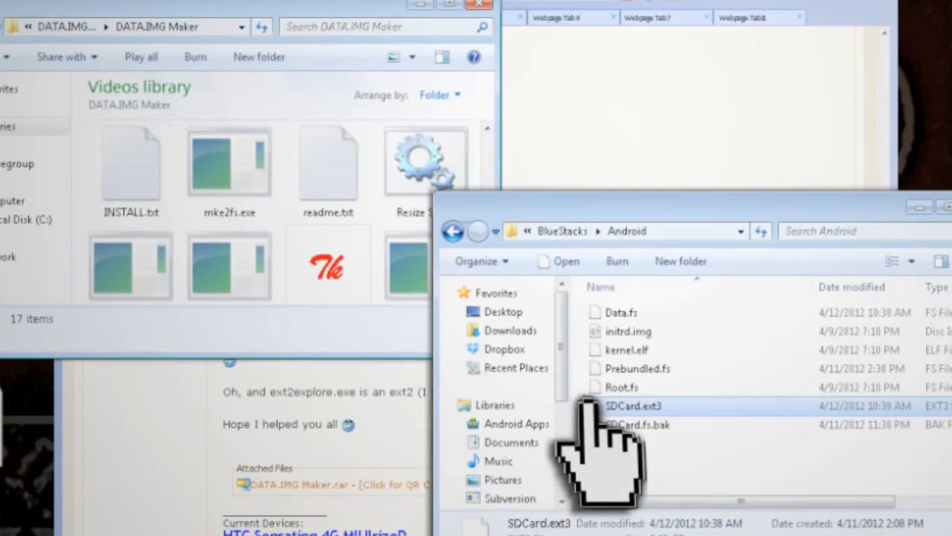
Step: Rebuild the resized SDCard.ext3 filesystem with mke2fs, answering y to proceed
double_click(223, 165)
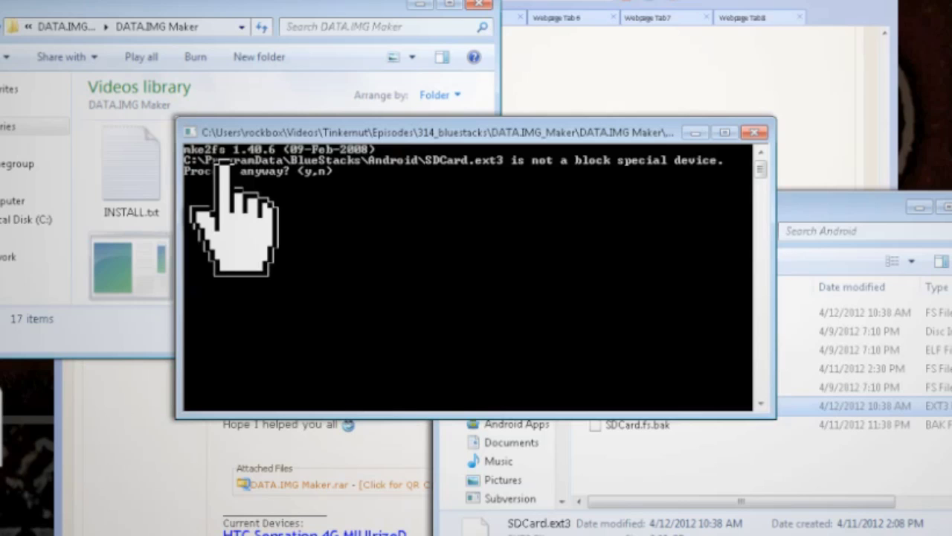
type("y")
key("Return")
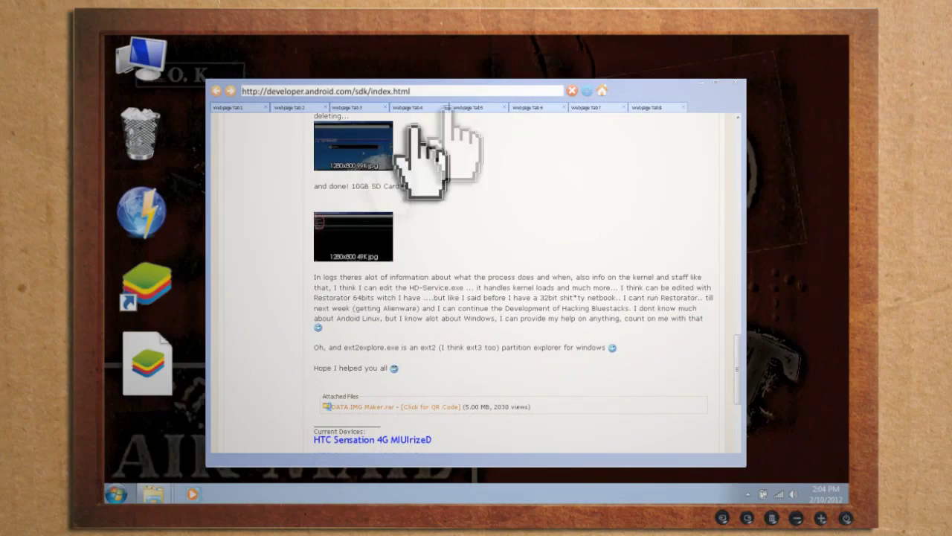
Step: Relaunch BlueStacks and format the blank SD card from its notification
double_click(147, 276)
left_click(442, 157)
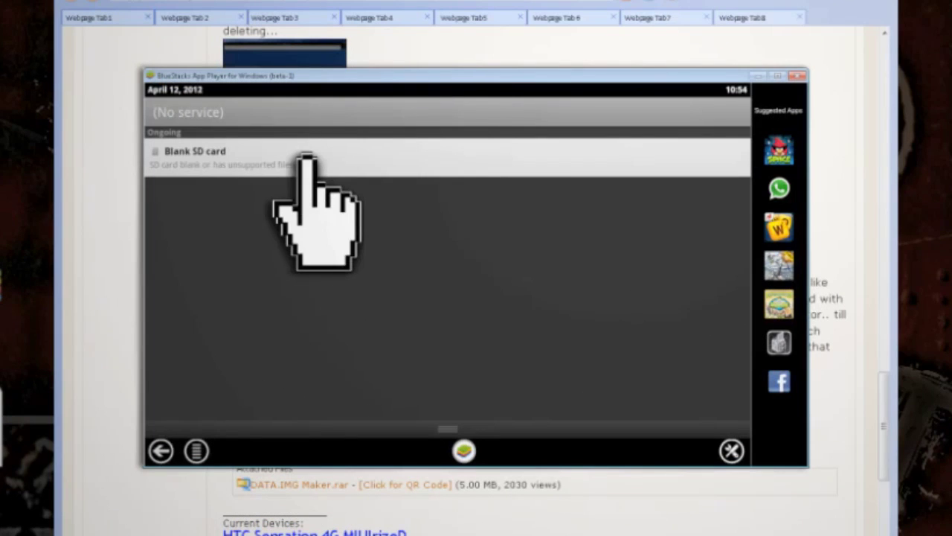
left_click(305, 157)
left_click(368, 298)
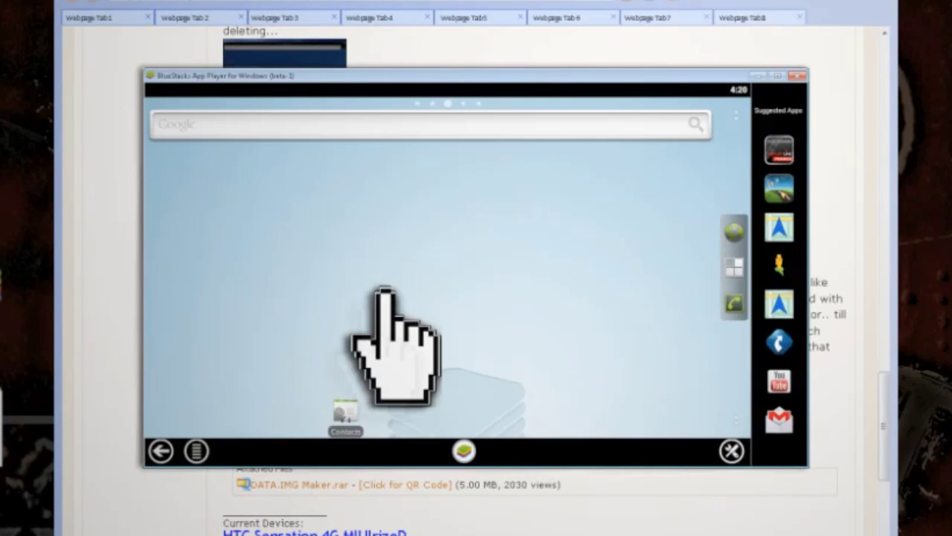
Step: Check Storage settings, which now report 10.51GB total and available SD card space
left_click(195, 451)
left_click(600, 416)
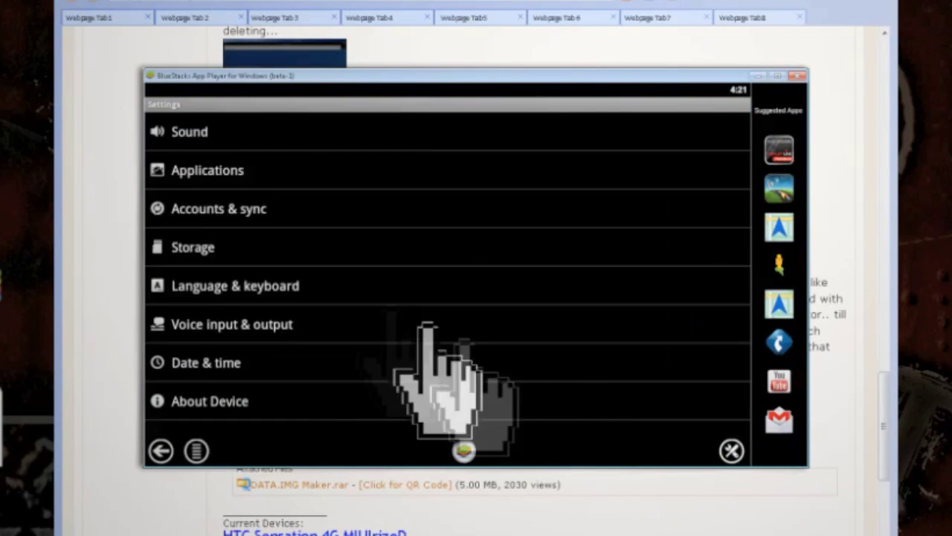
left_click(243, 242)
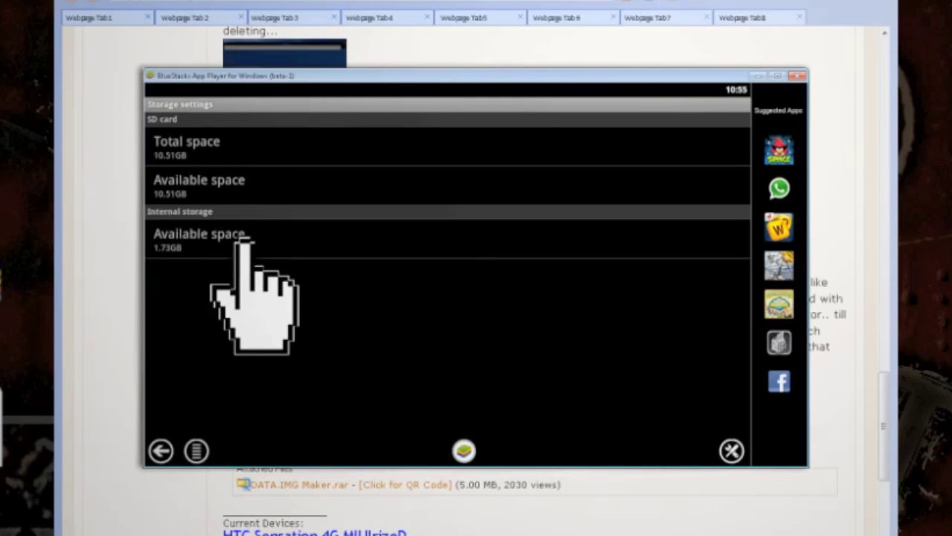